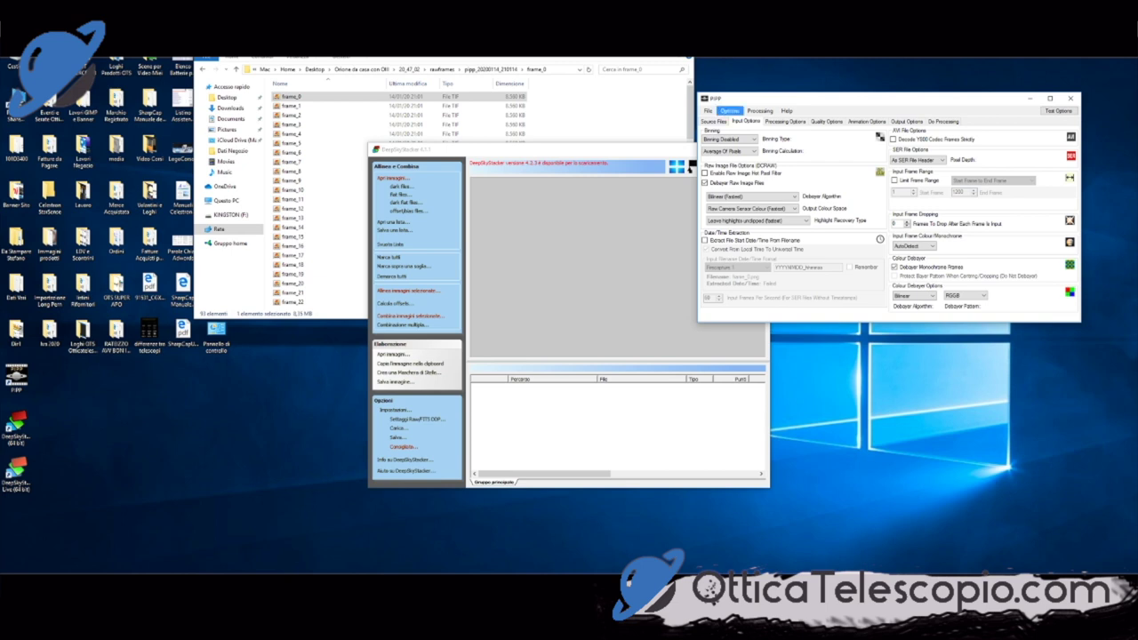
# Step: Review the PNG source frames, then the input, processing, quality, animation and TIFF output options for the frame conversion
pyautogui.click(714, 122)
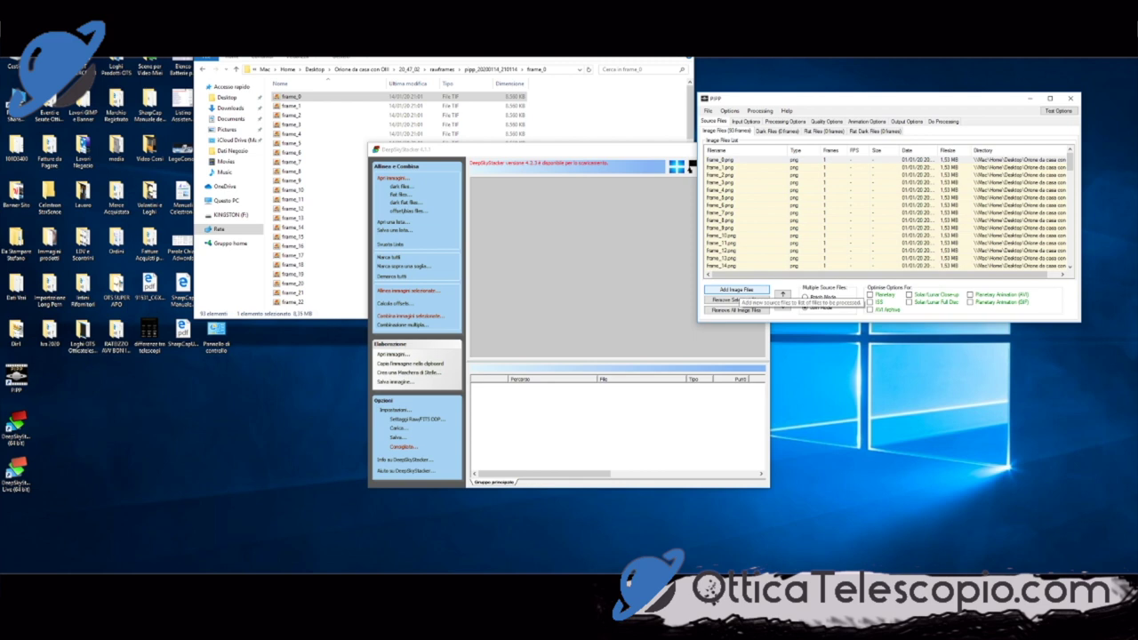
pyautogui.click(736, 290)
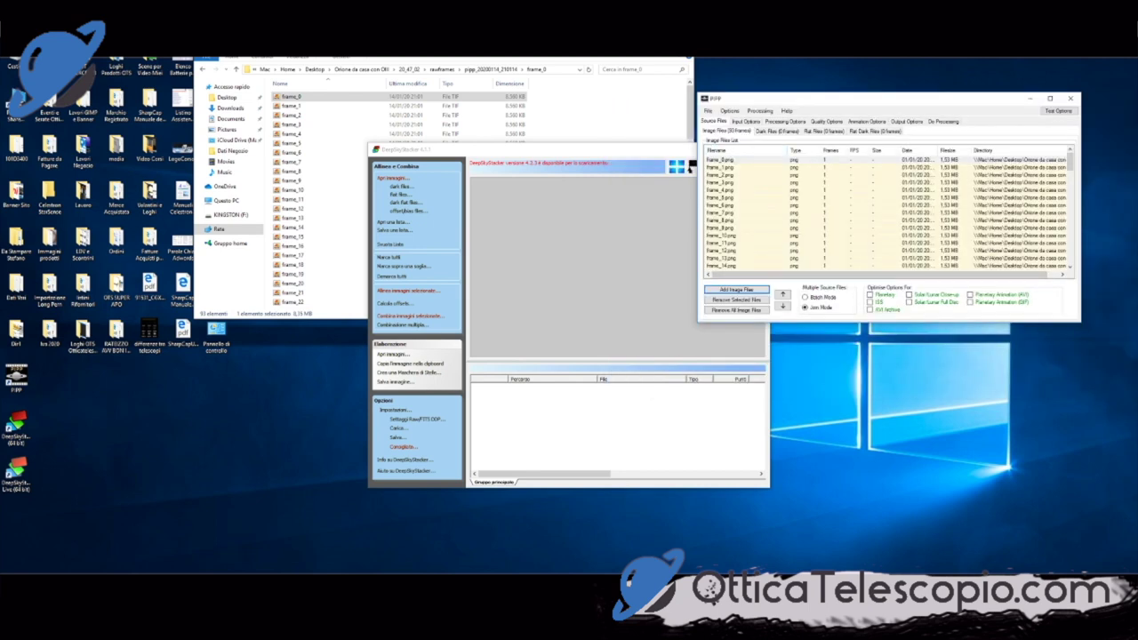
pyautogui.click(746, 122)
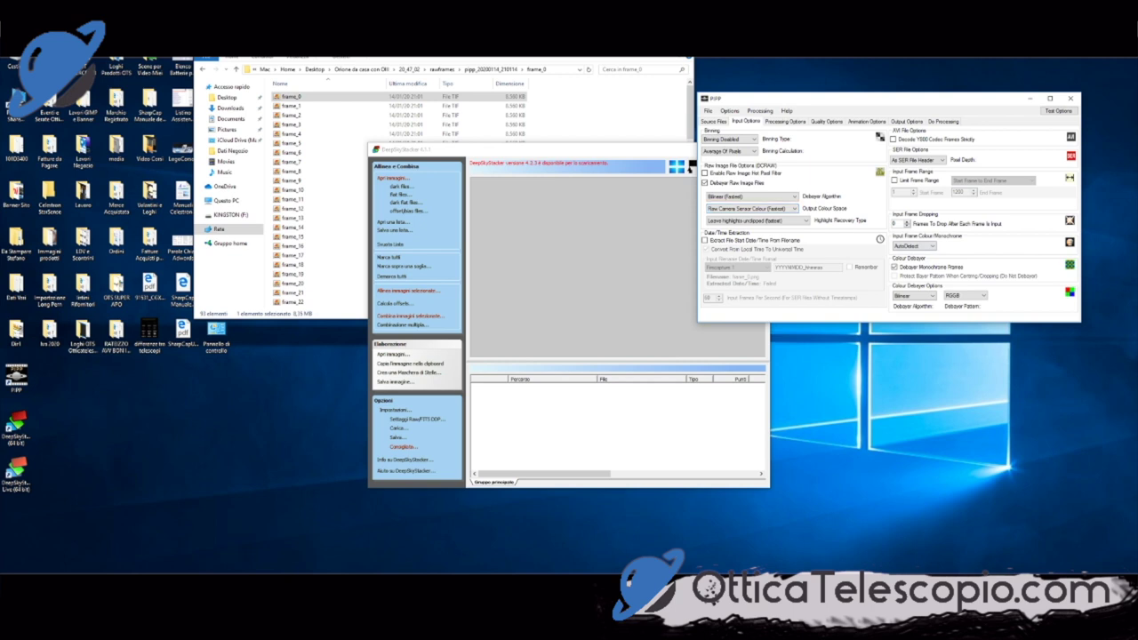
pyautogui.click(915, 246)
pyautogui.click(915, 246)
pyautogui.click(785, 121)
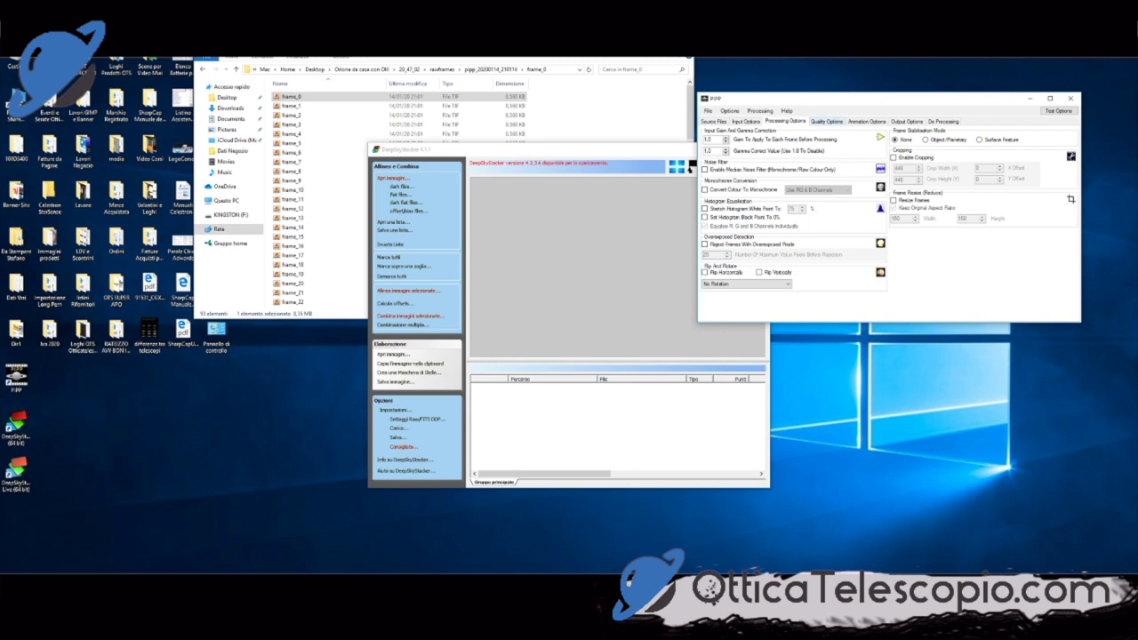
pyautogui.click(827, 121)
pyautogui.click(867, 121)
pyautogui.click(906, 121)
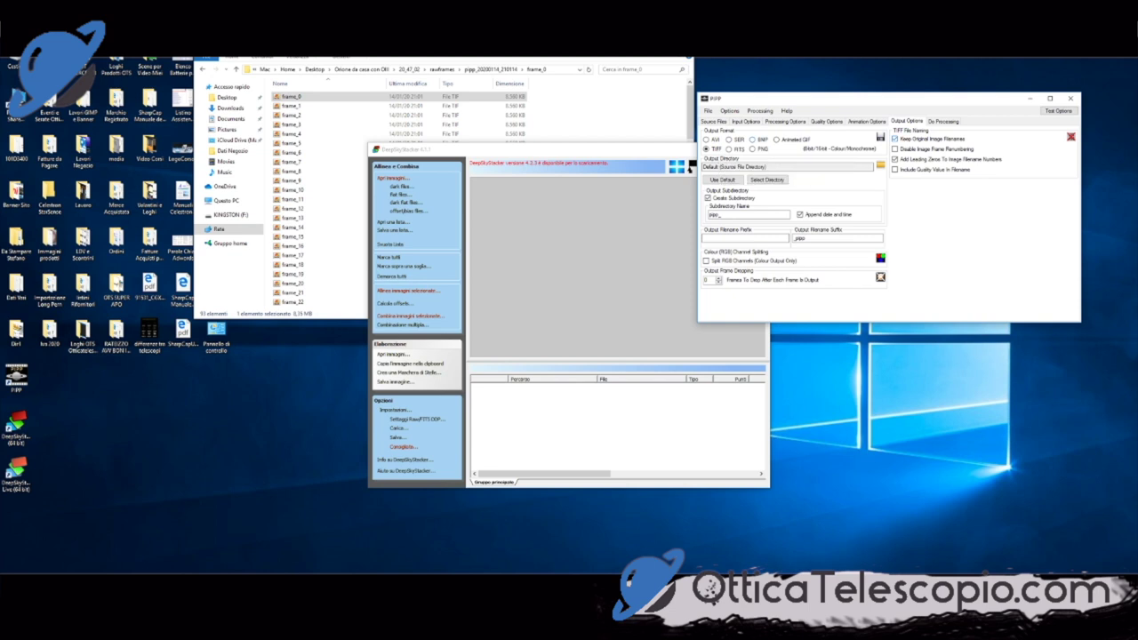
# Step: Move the PIPP window out of the way and switch to DeepSkyStacker
pyautogui.moveTo(940, 98); pyautogui.dragTo(907, 92)
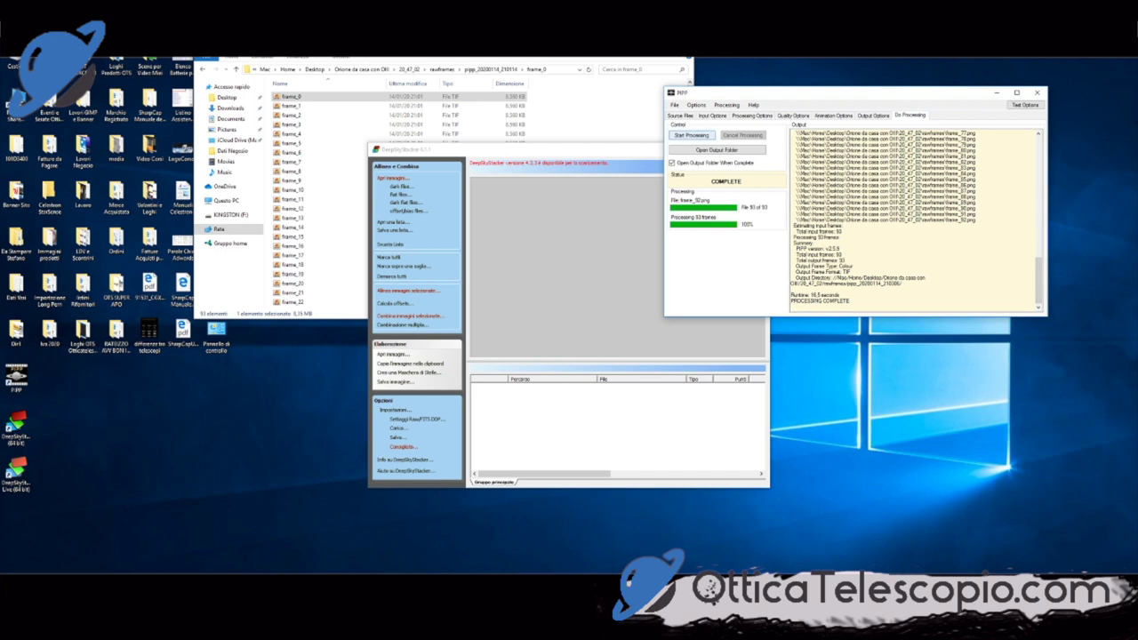
pyautogui.click(542, 149)
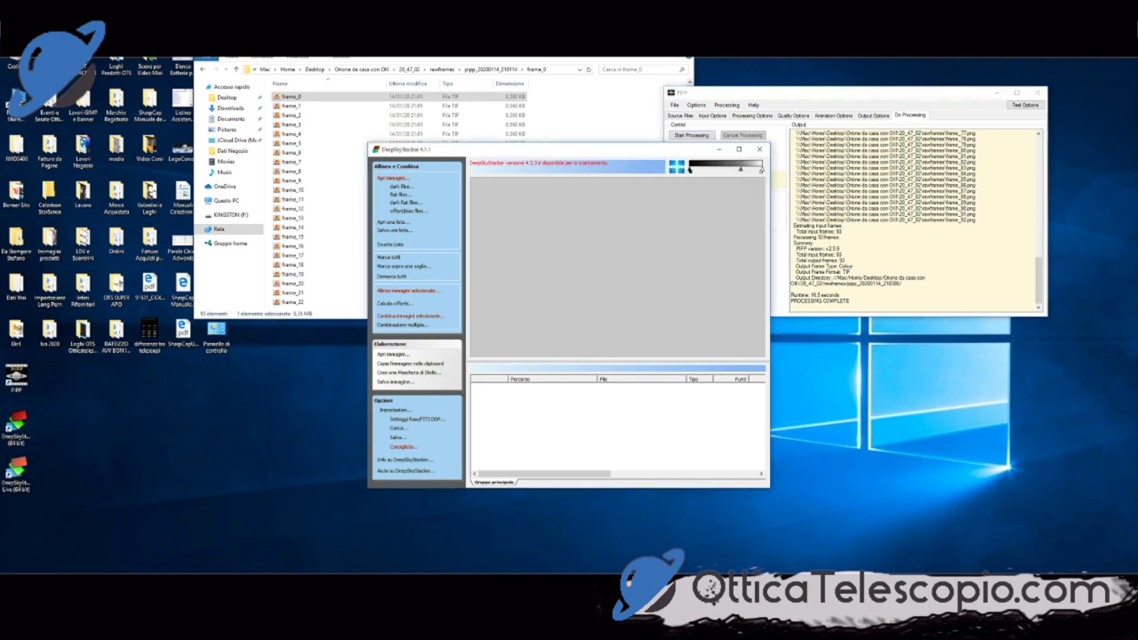
pyautogui.moveTo(755, 93); pyautogui.dragTo(809, 84)
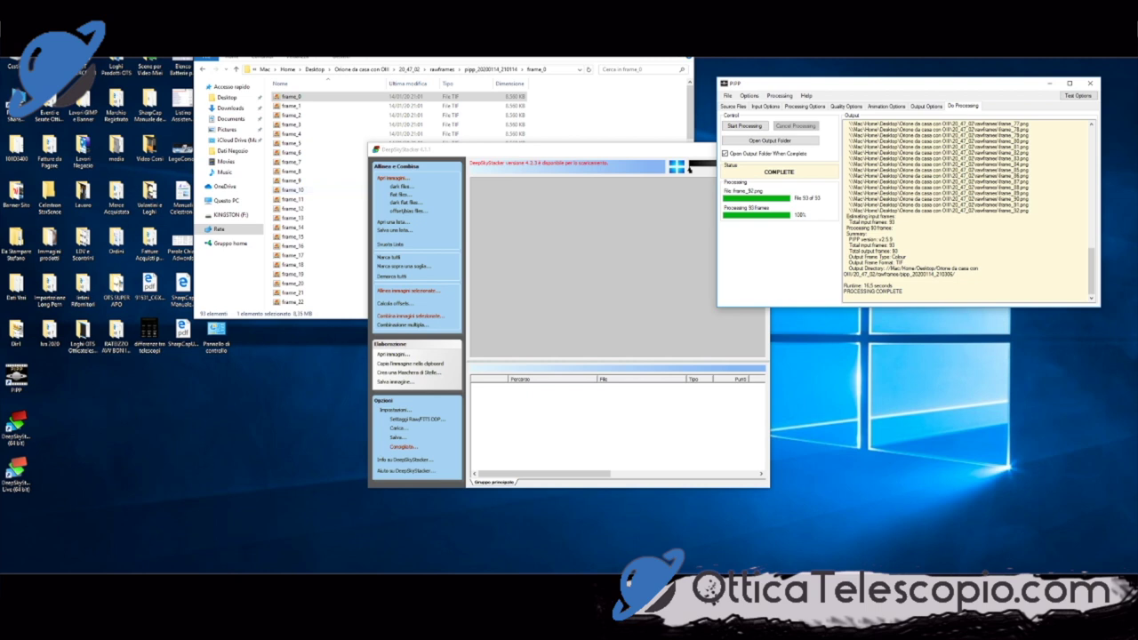
pyautogui.click(532, 148)
pyautogui.click(718, 149)
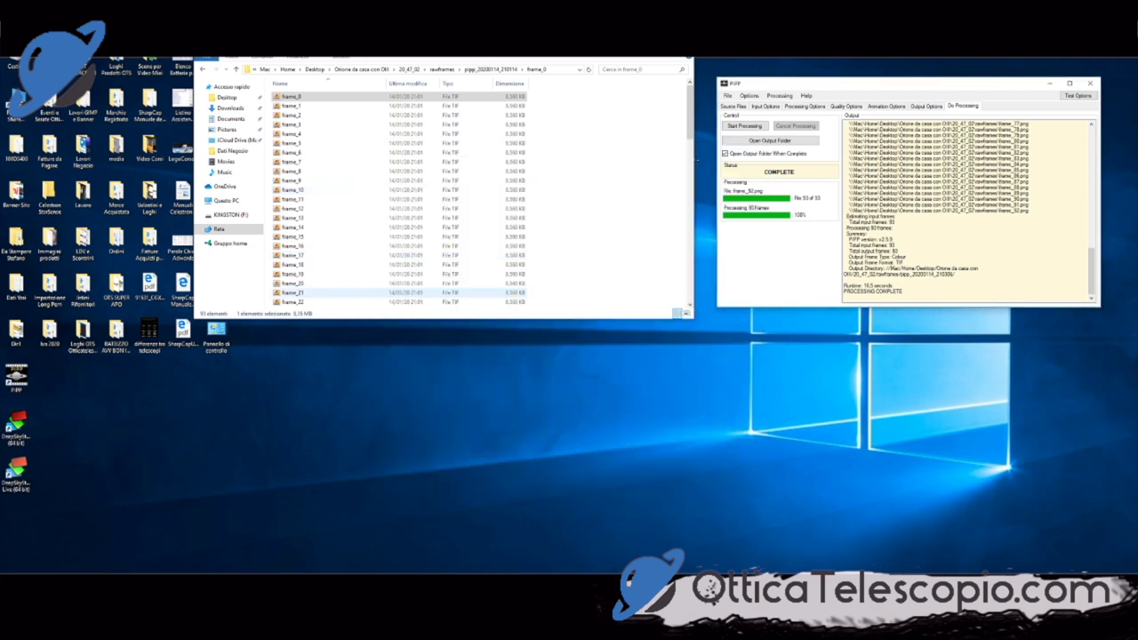
pyautogui.hotkey('alt', 'Tab')
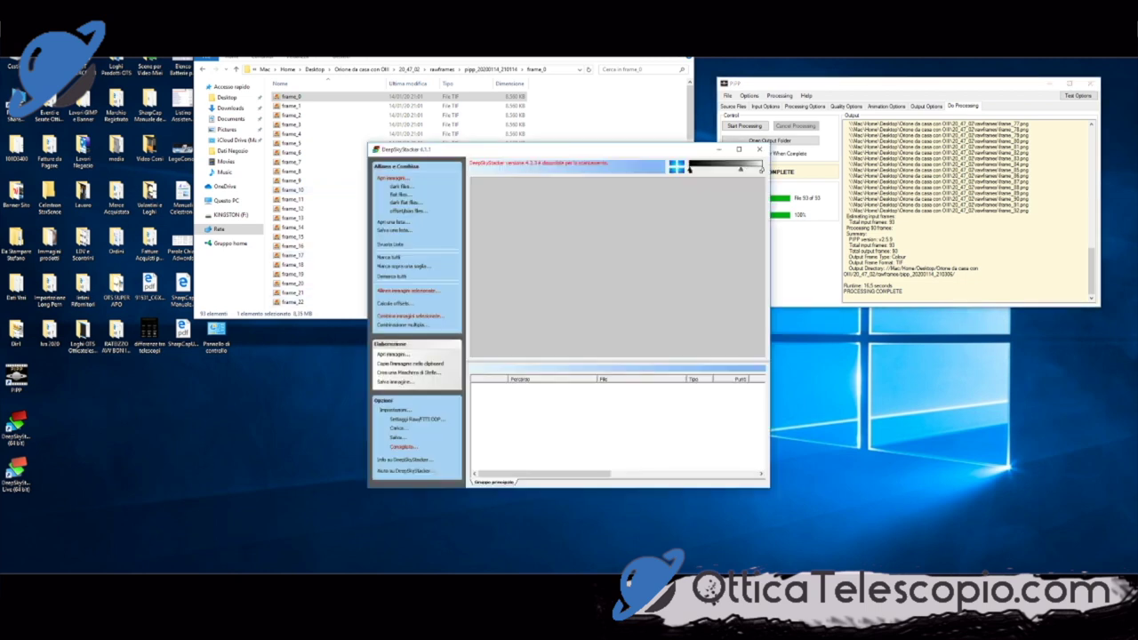
# Step: Start opening images and browse from Desktop through Orione da casa con OIII, 20_47_02, rawframes and pipp_20200114_210114 to the frame_0 folder
pyautogui.click(393, 179)
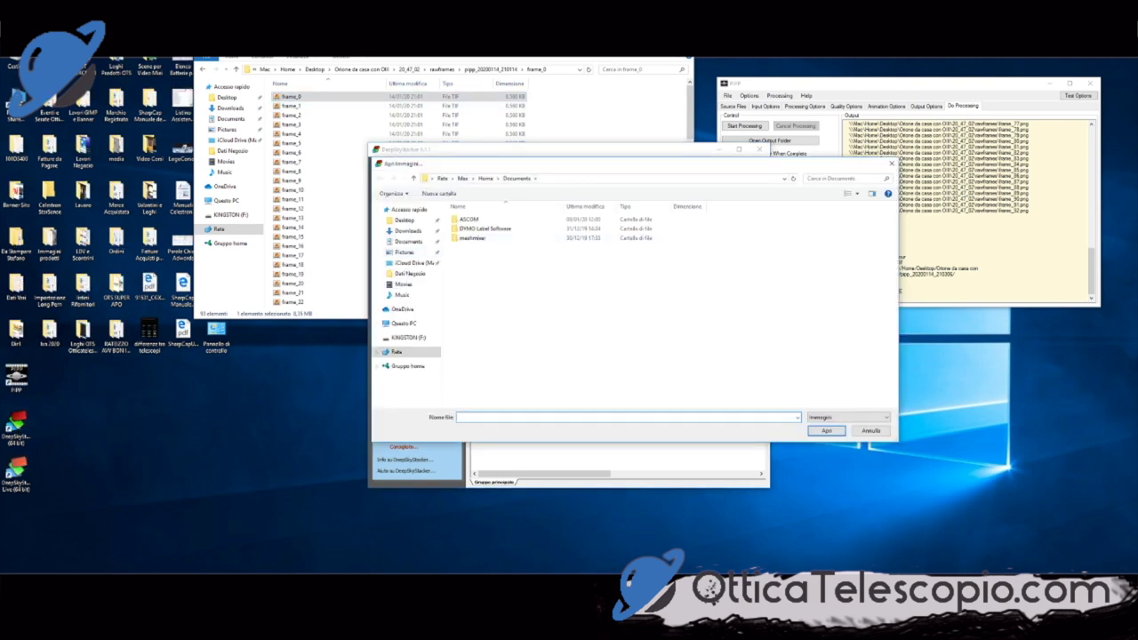
pyautogui.click(405, 220)
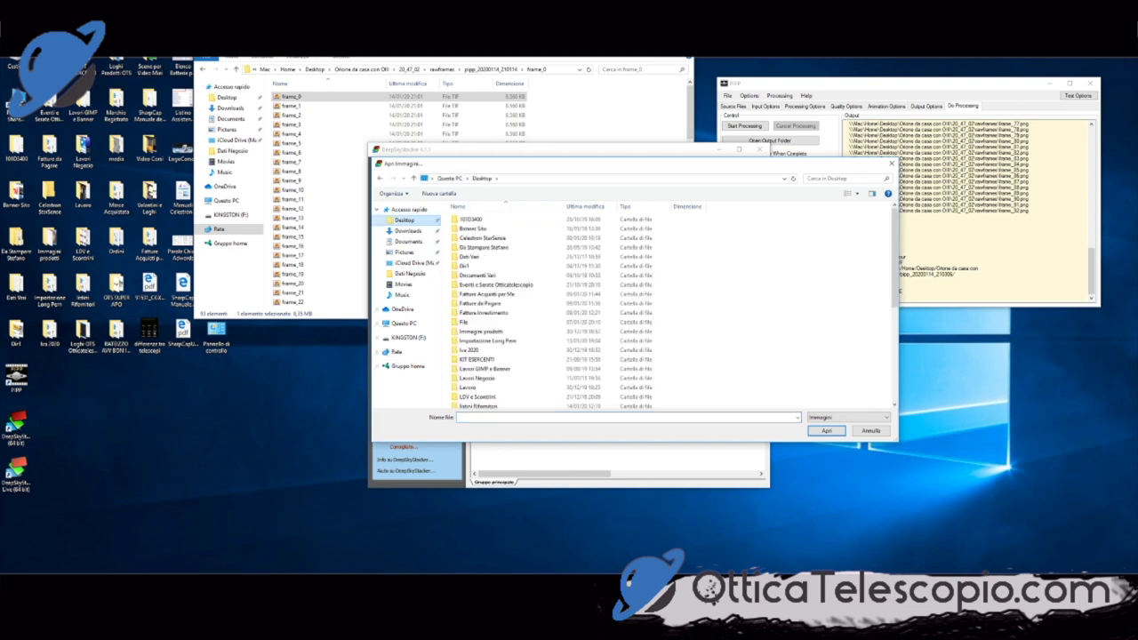
pyautogui.scroll(-1, 498, 365)
pyautogui.doubleClick(486, 365)
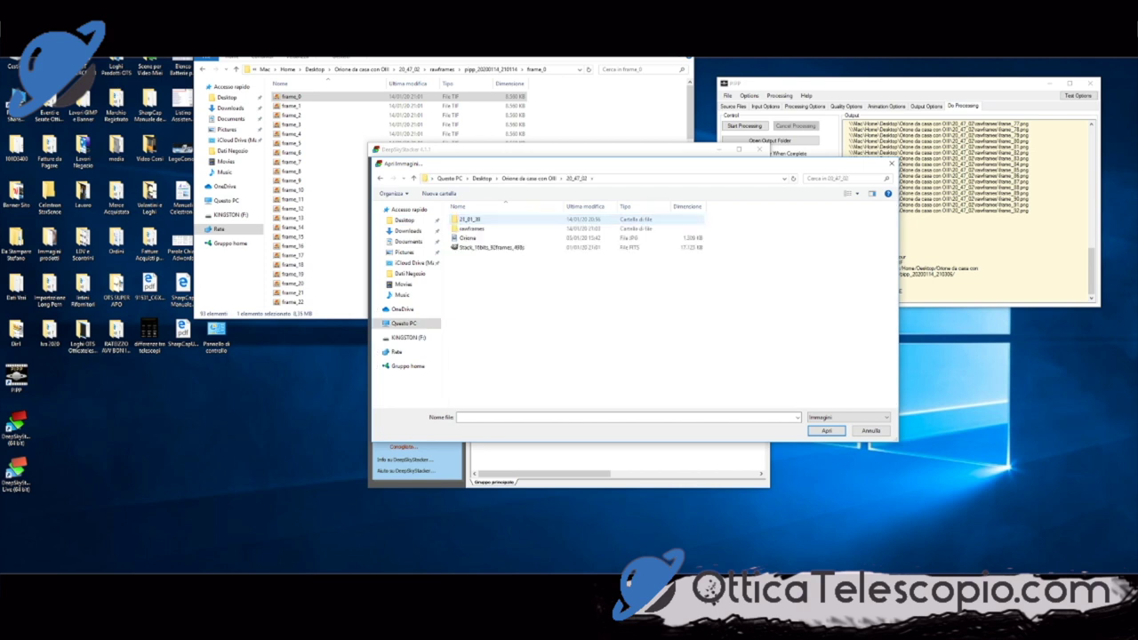
pyautogui.doubleClick(471, 229)
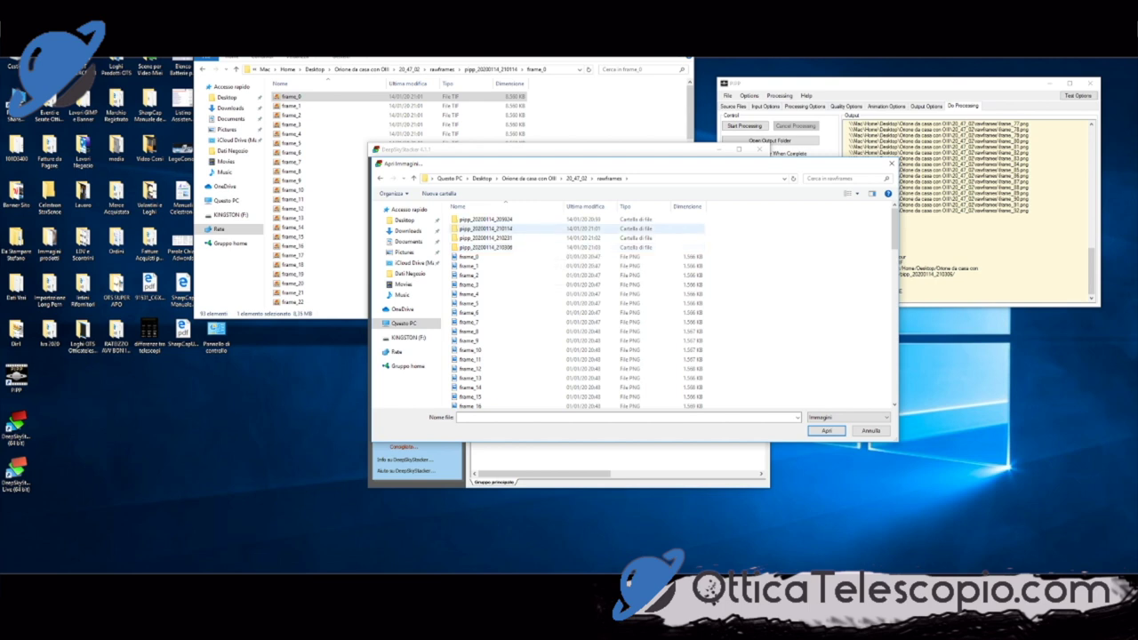
pyautogui.click(486, 228)
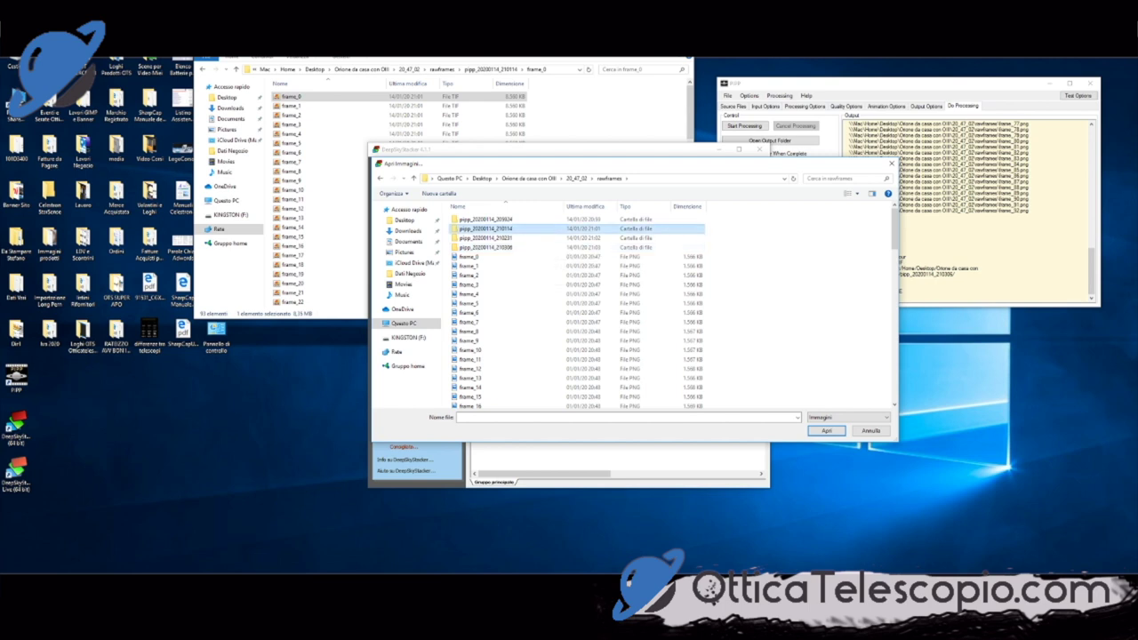
pyautogui.doubleClick(485, 228)
pyautogui.doubleClick(469, 219)
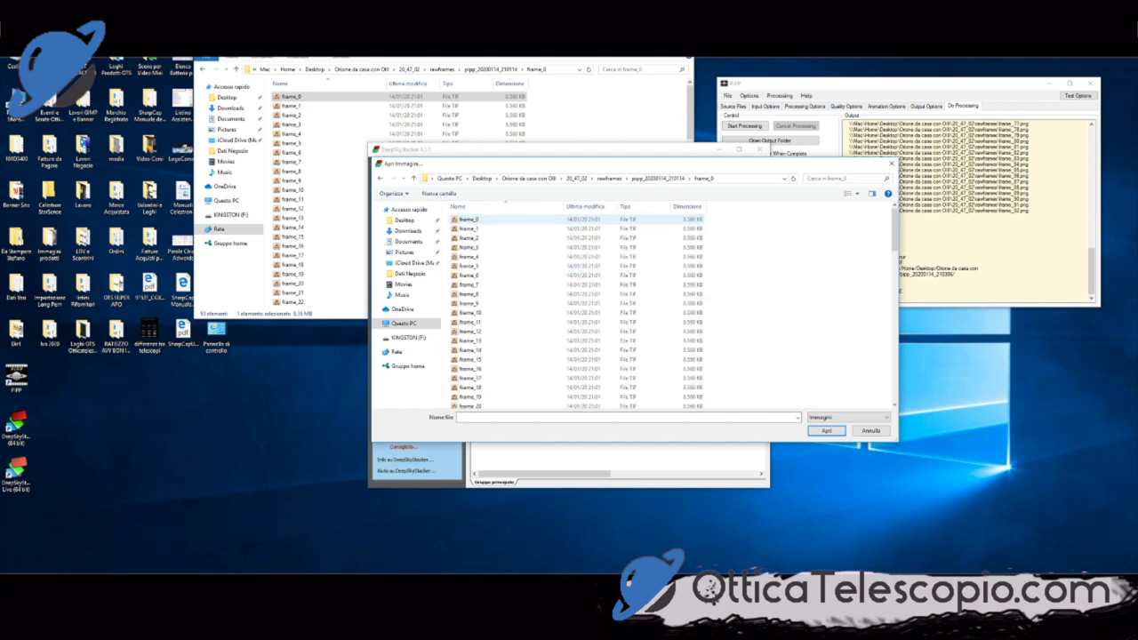
# Step: Load all the TIFF frames from frame_0 through frame_92 into the image list
pyautogui.click(469, 219)
pyautogui.scroll(-20, 469, 299)
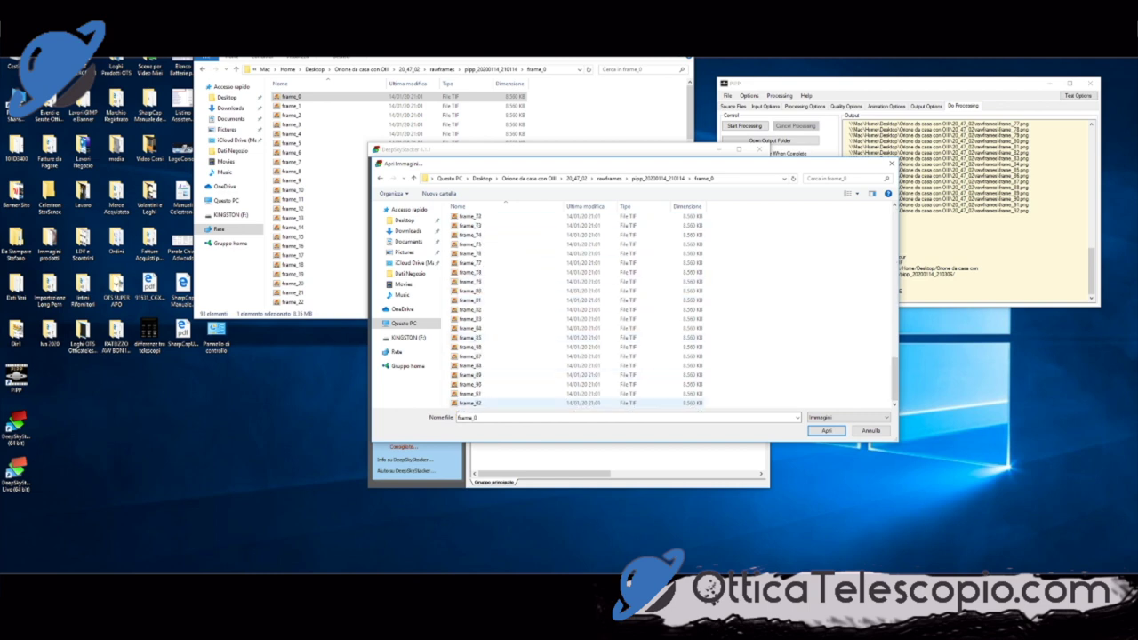
pyautogui.keyDown('shift'); pyautogui.click(471, 403); pyautogui.keyUp('shift')
pyautogui.click(826, 430)
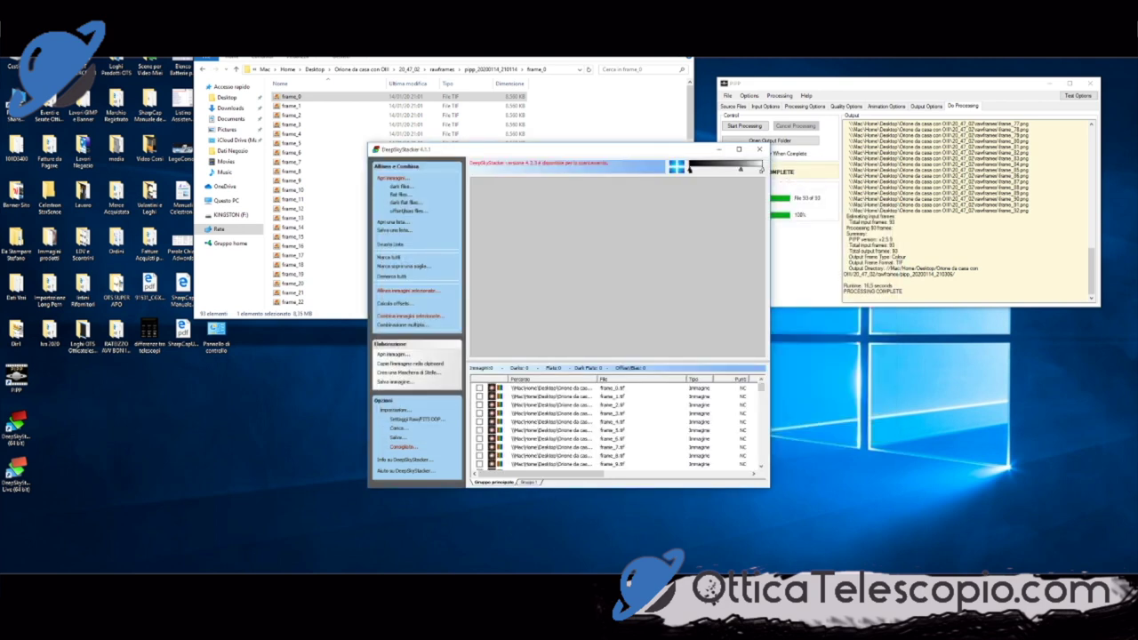
# Step: Check all the loaded images and preview frame_0.tif
pyautogui.click(388, 257)
pyautogui.click(612, 388)
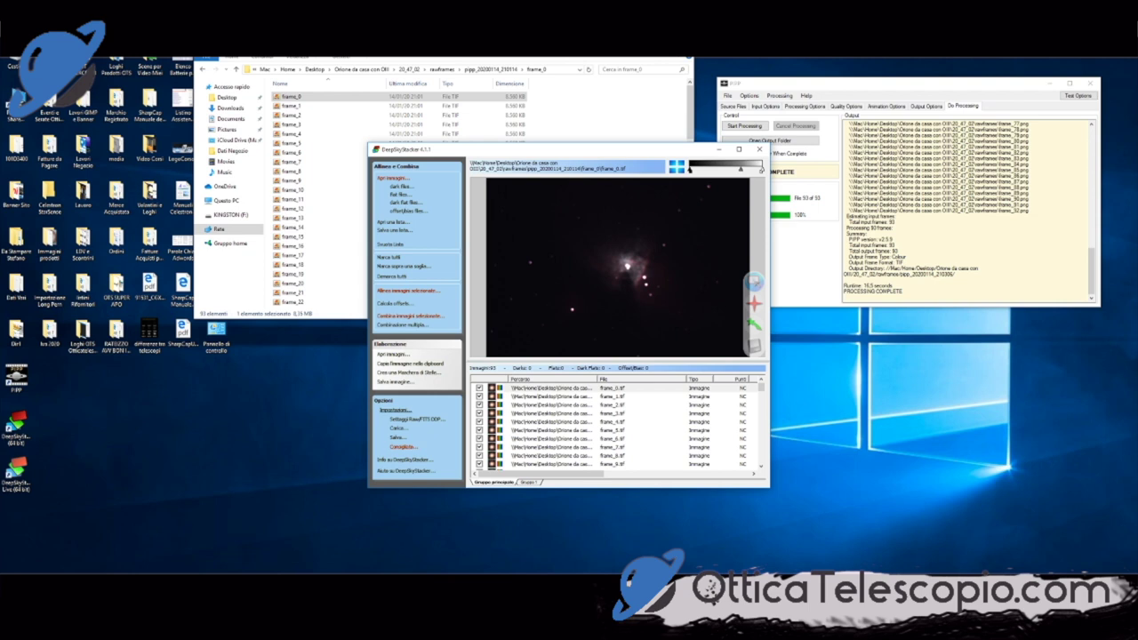
# Step: Set the star detection threshold in the alignment settings to 3 % and accept it
pyautogui.click(382, 410)
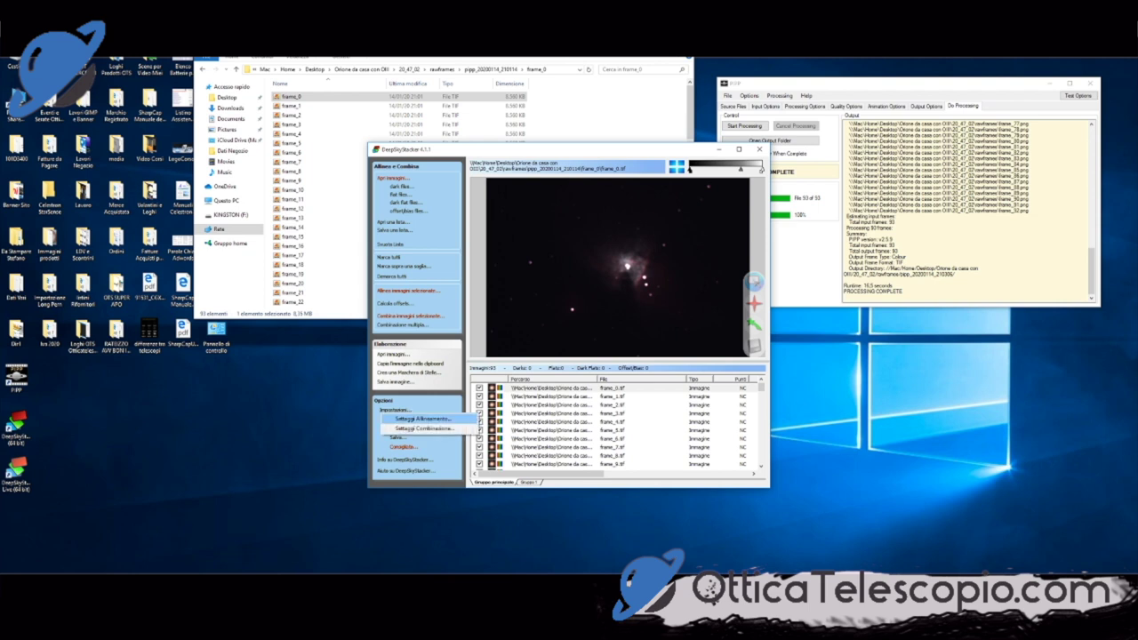
pyautogui.click(423, 418)
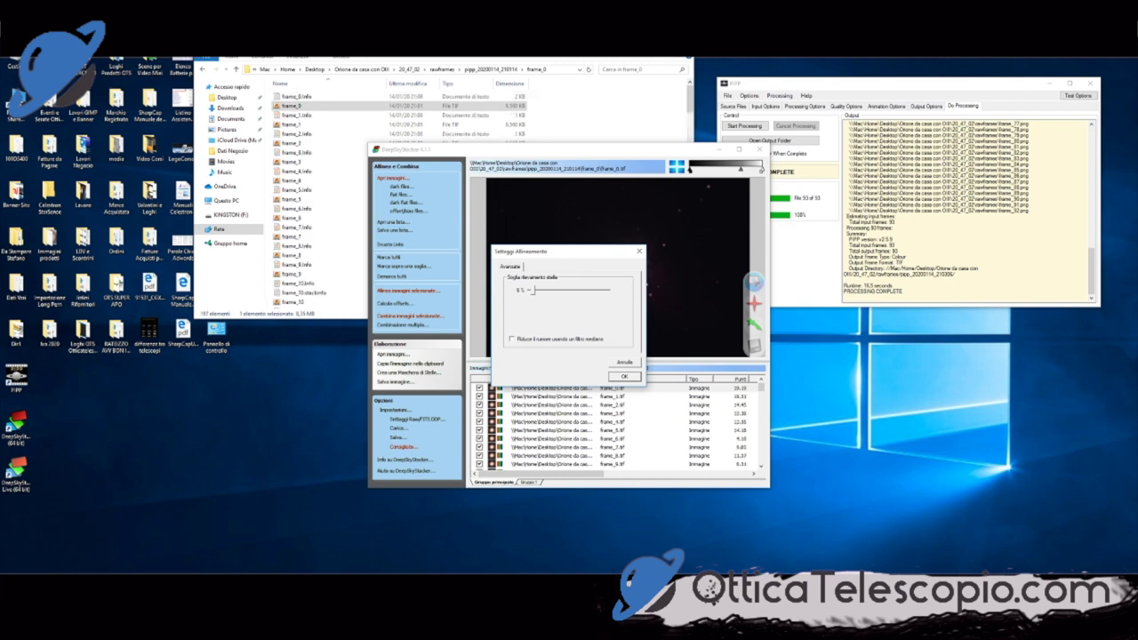
pyautogui.press('Left')
pyautogui.press('Return')
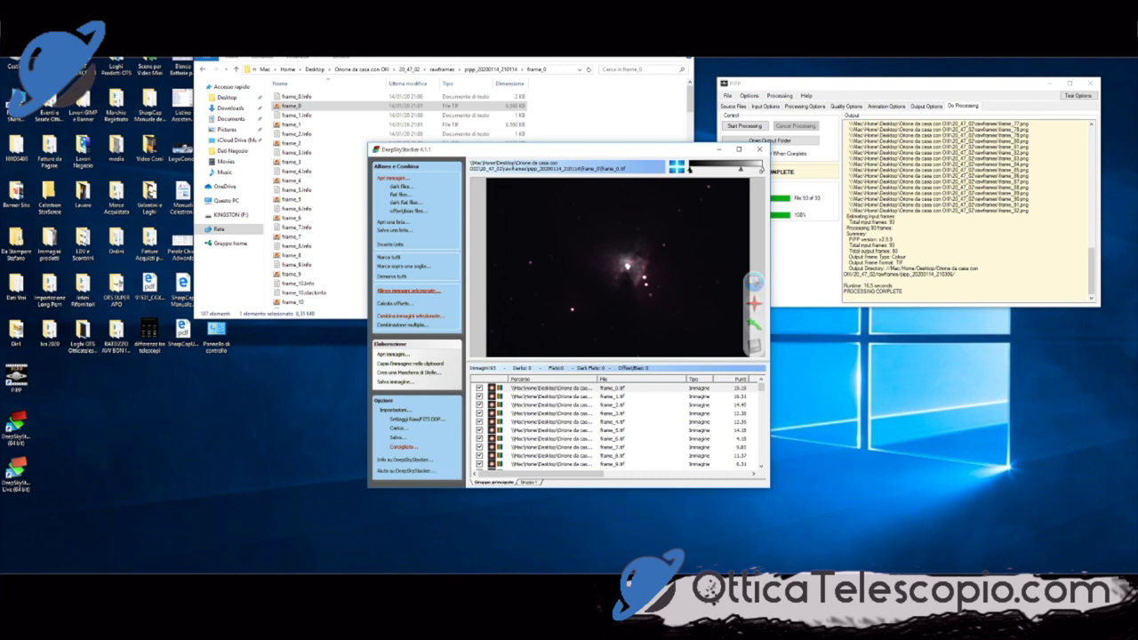
# Step: Try to align the checked images with stacking after alignment enabled, and decline to continue
pyautogui.click(408, 290)
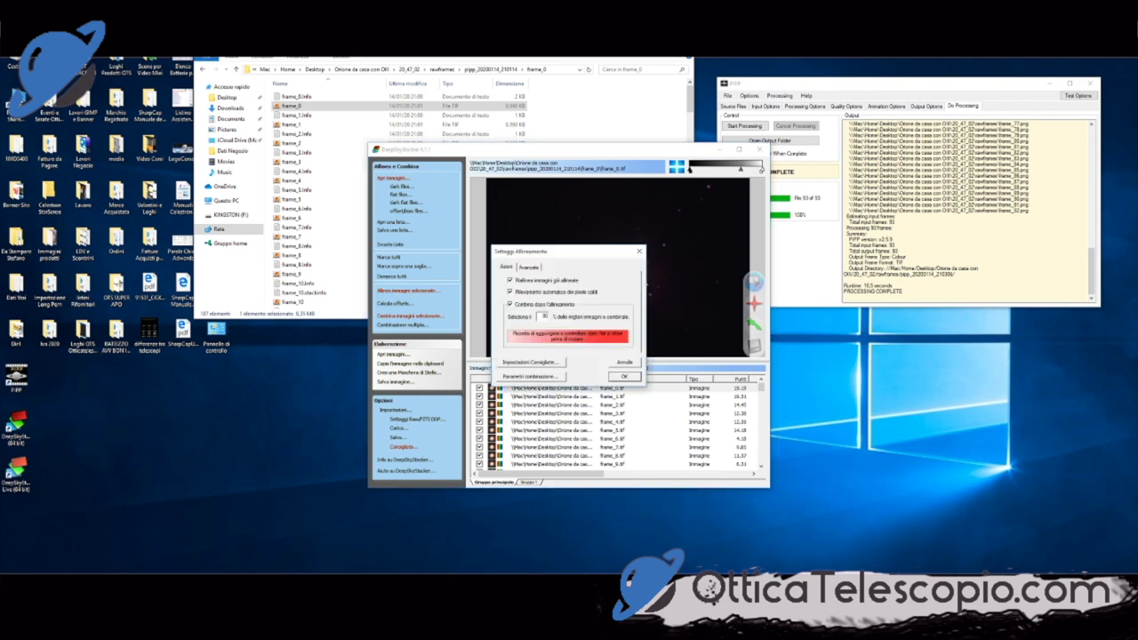
pyautogui.press('Return')
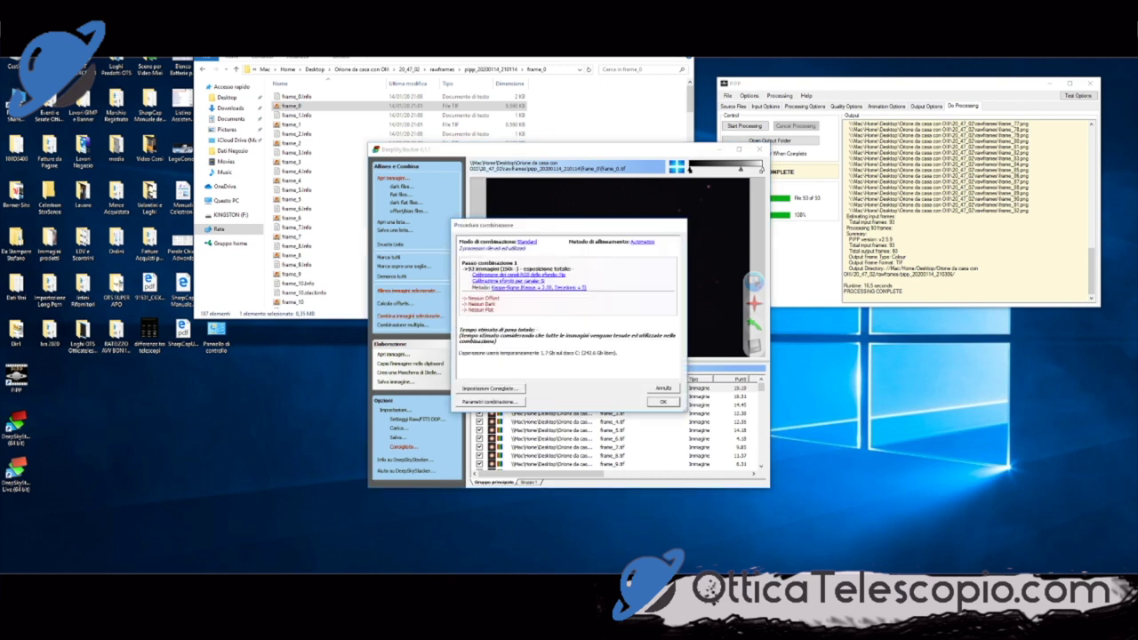
pyautogui.press('Return')
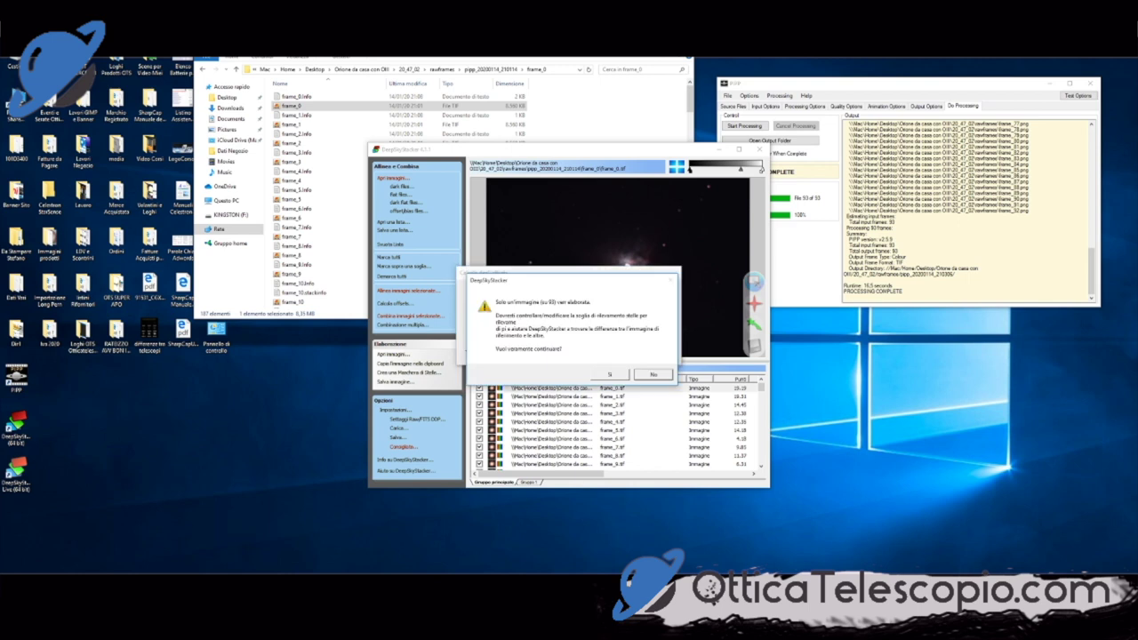
pyautogui.click(653, 374)
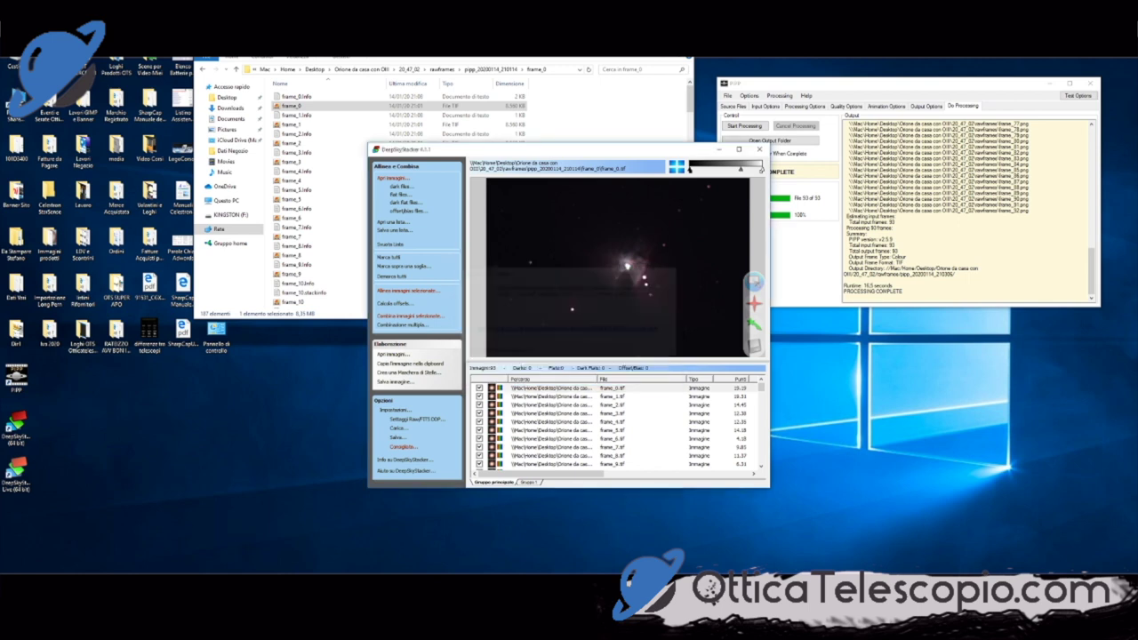
# Step: Try to combine the checked images directly using the standard stacking mode, and decline to continue
pyautogui.click(409, 317)
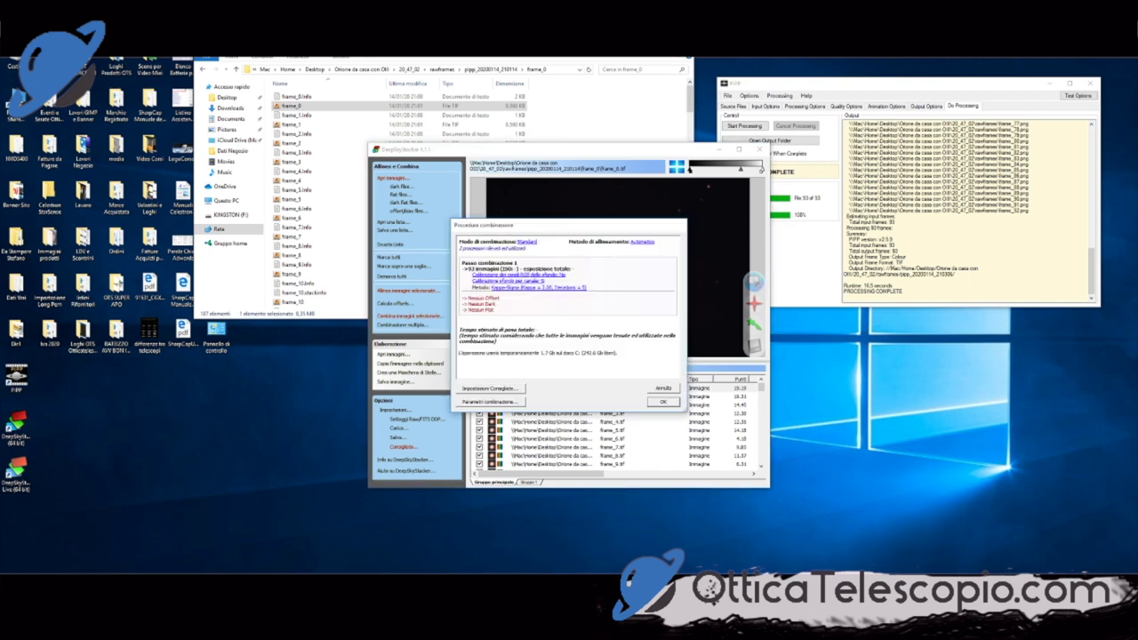
pyautogui.press('Return')
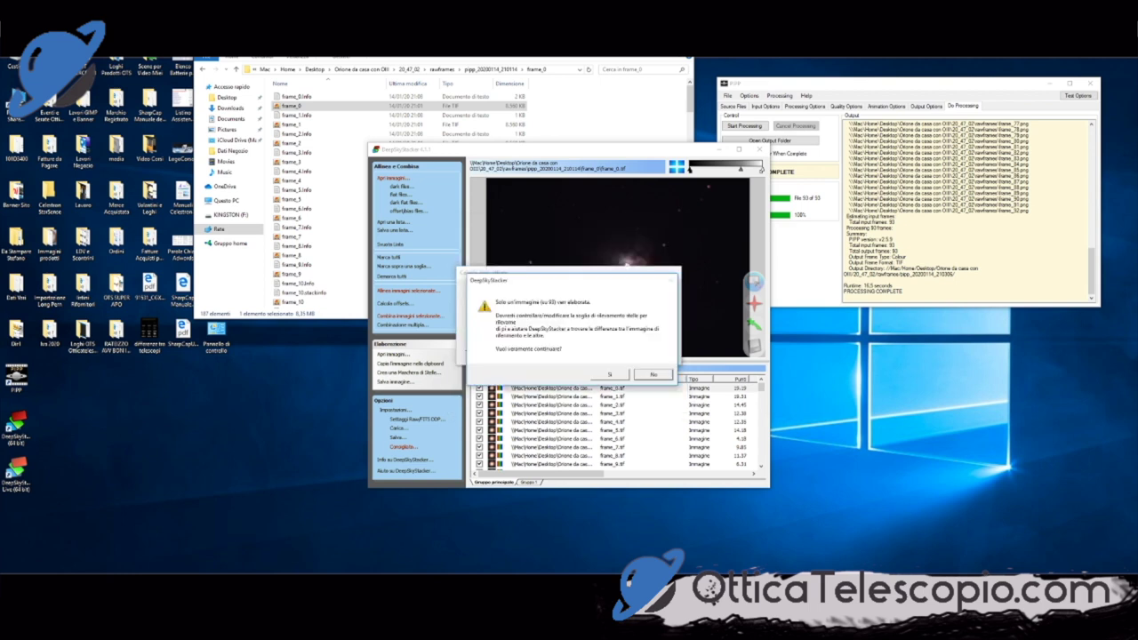
pyautogui.click(653, 374)
# Step: Run the alignment of the checked images again, realigning already aligned ones and combining them after alignment
pyautogui.click(408, 291)
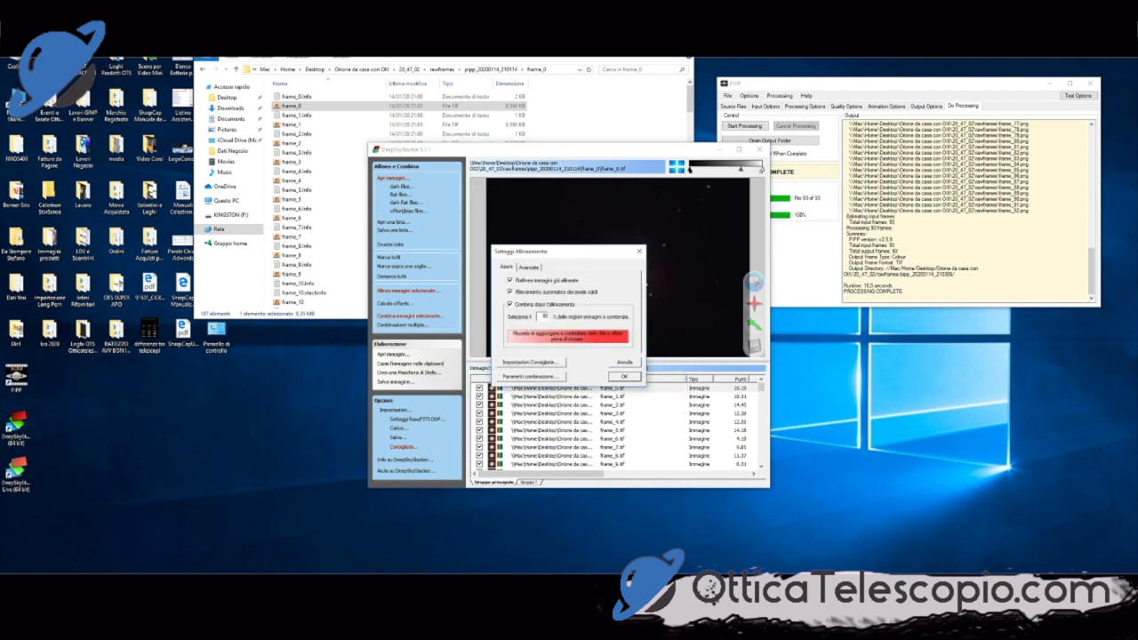
pyautogui.press('Return')
pyautogui.press('Return')
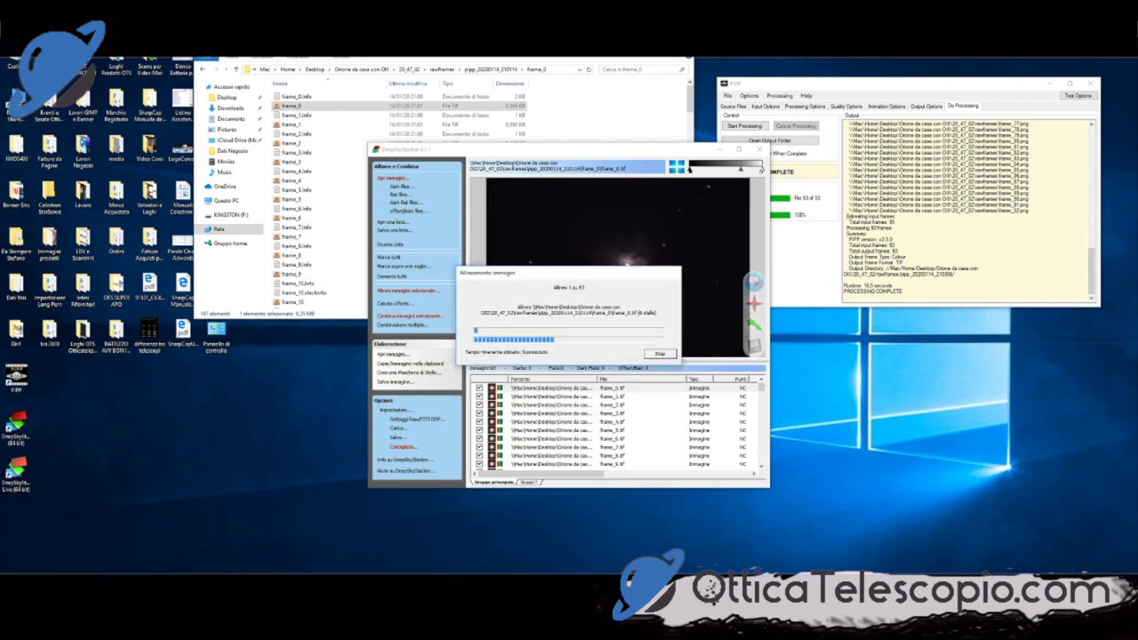